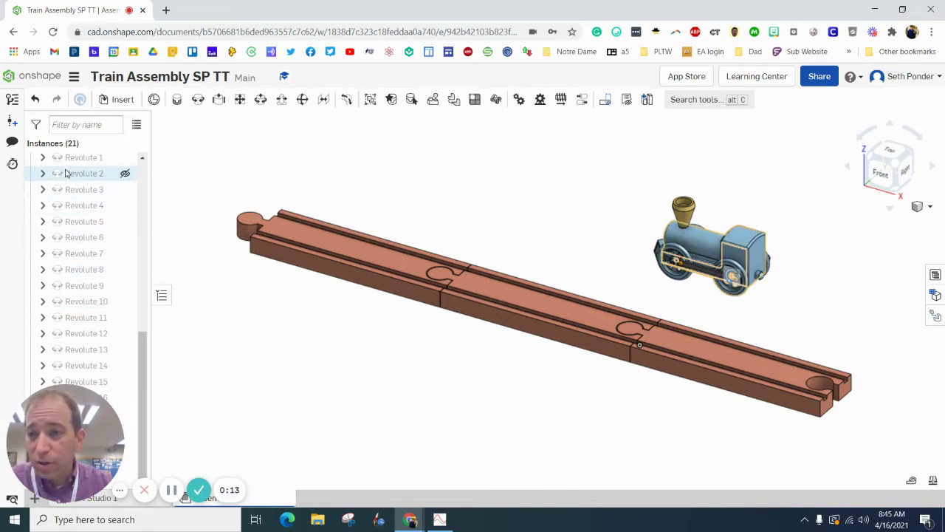
Reposition the floating locomotive near the track end, undoing an initial drop onto the track.
mouse_move(95, 269)
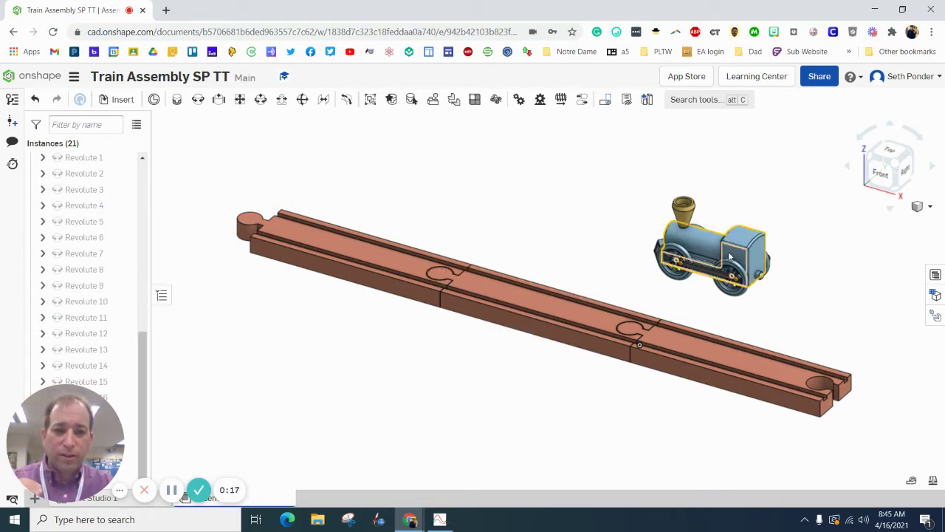
drag(736, 359, 778, 345)
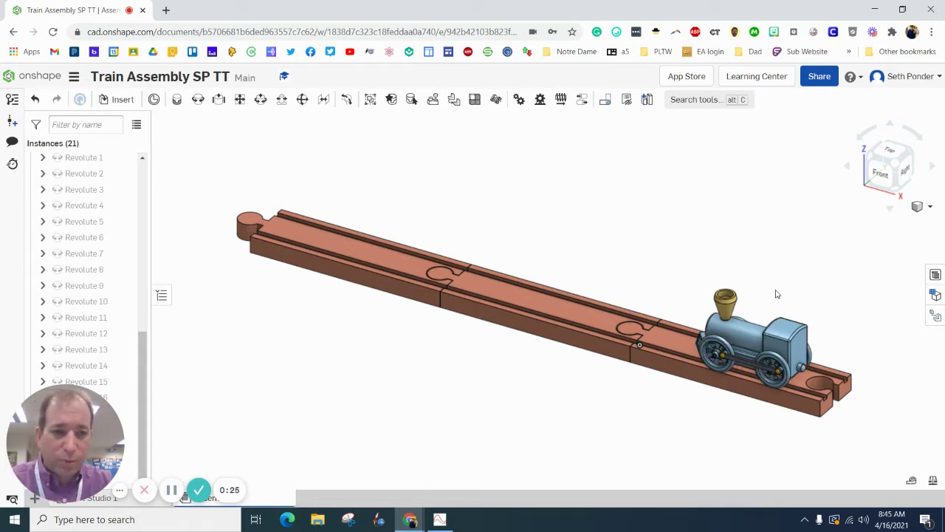
key(ctrl+z)
drag(792, 273, 788, 279)
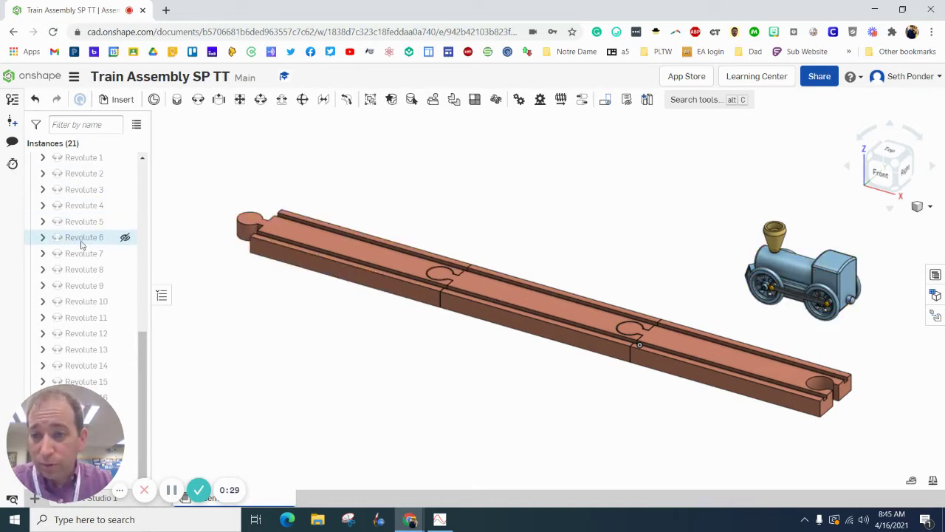
drag(70, 432, 204, 430)
scroll(68, 412, up, 3)
scroll(69, 408, down, 3)
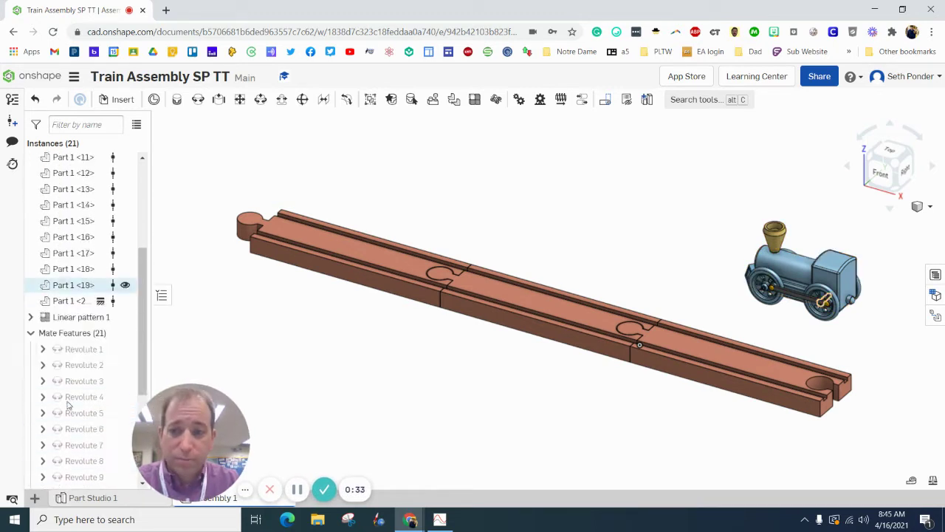
drag(184, 429, 102, 430)
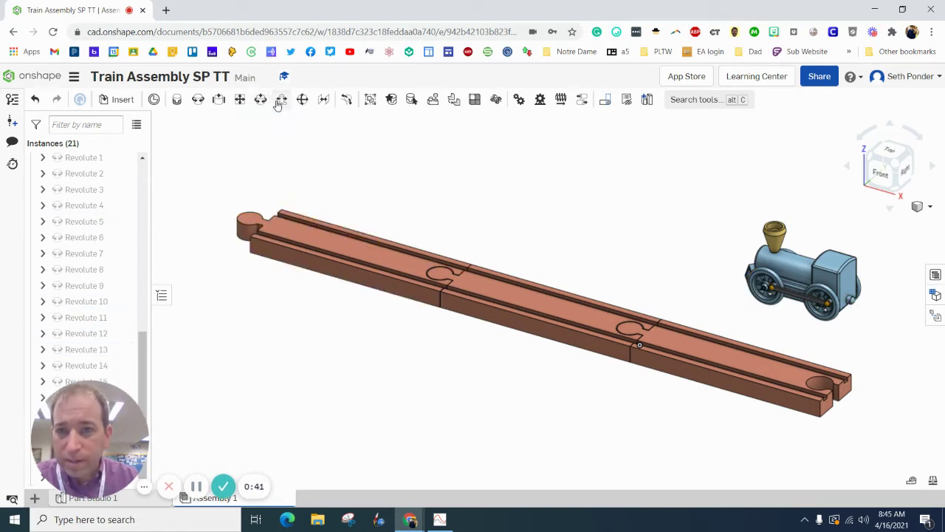
Create a Slider mate from the track's end-face connector to the locomotive's end-face connector.
click(218, 100)
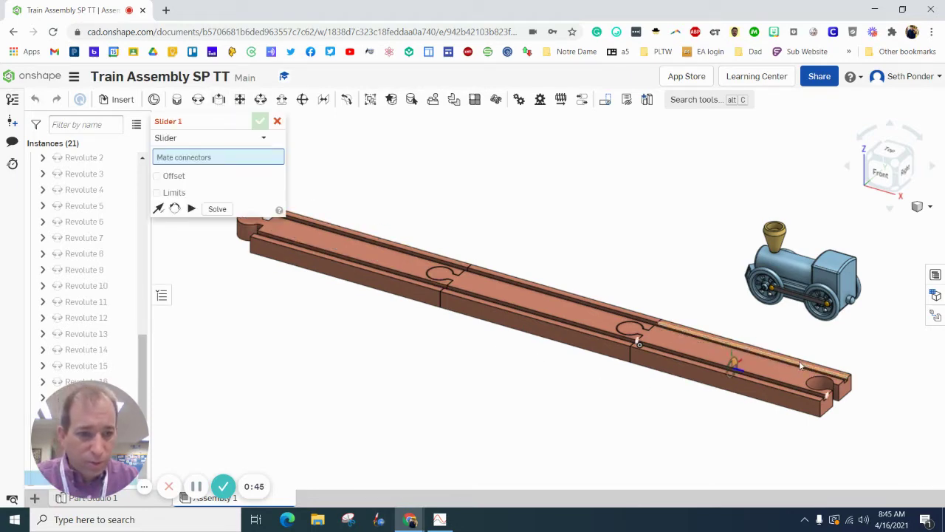
scroll(835, 417, up, 2)
scroll(831, 412, up, 3)
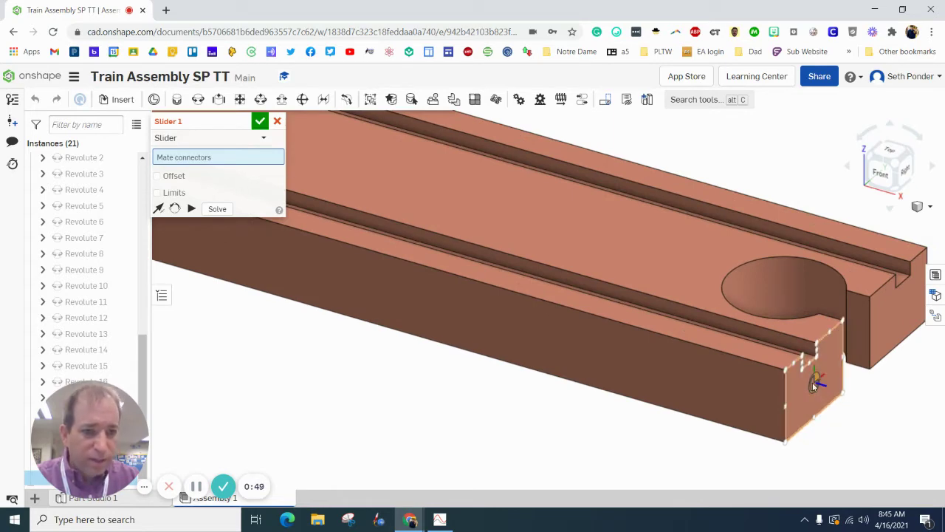
click(815, 386)
scroll(812, 385, down, 5)
scroll(832, 208, up, 3)
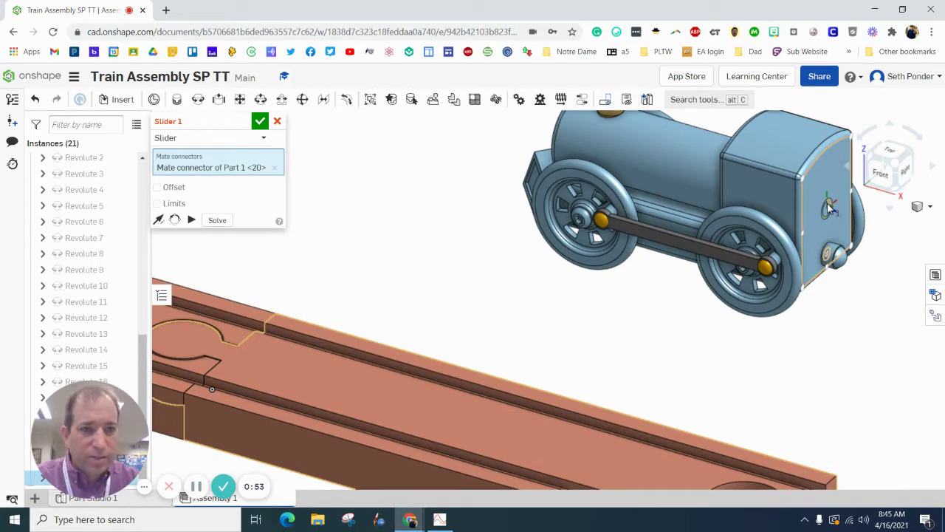
click(831, 209)
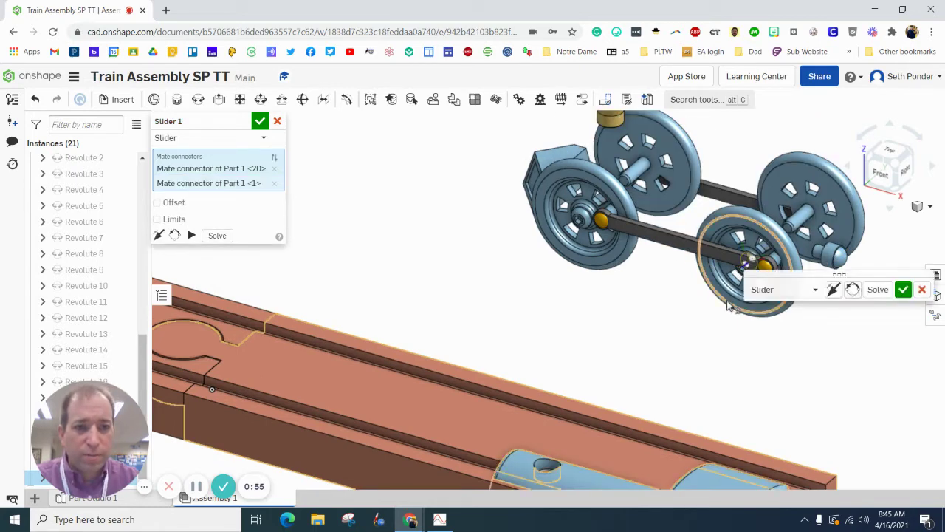
scroll(681, 326, down, 3)
scroll(681, 327, down, 1)
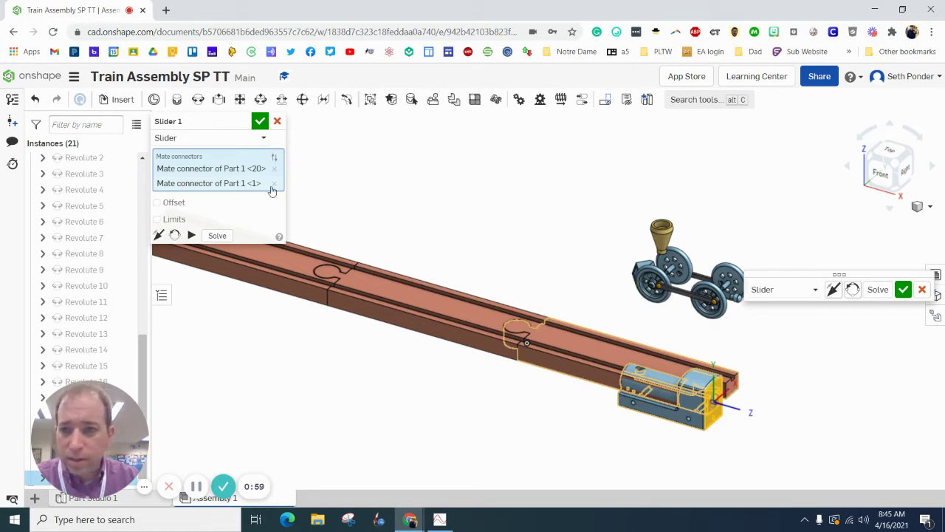
Give the slider mate offsets of X -1 in and Y -2.294 in, then reopen Slider 1 to verify.
click(156, 203)
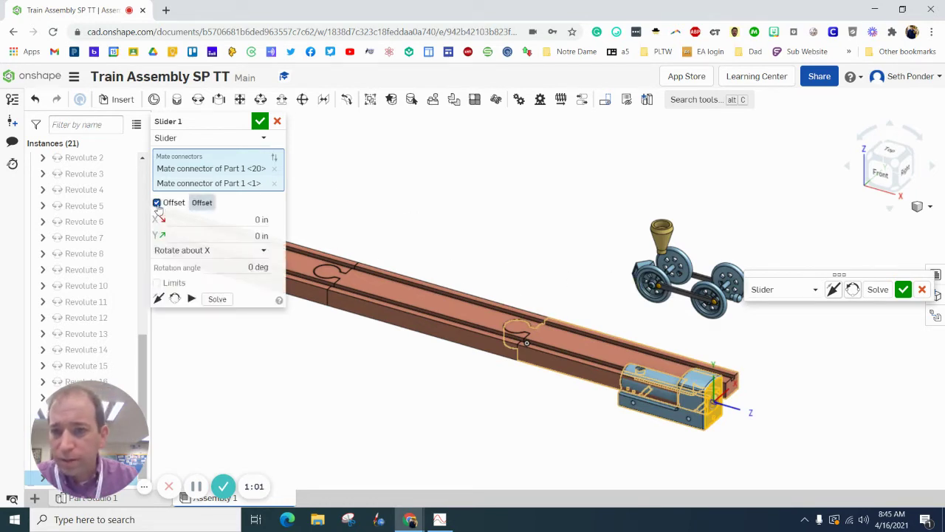
click(238, 221)
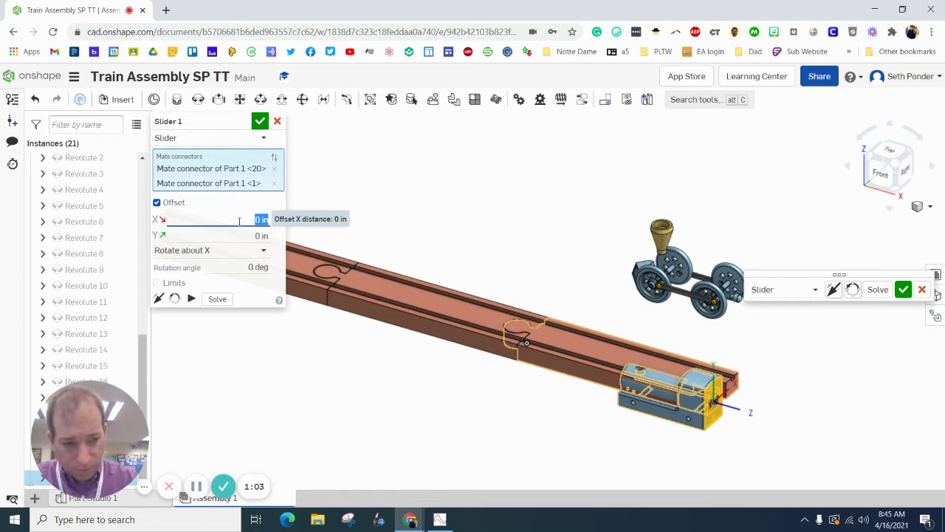
text(-)
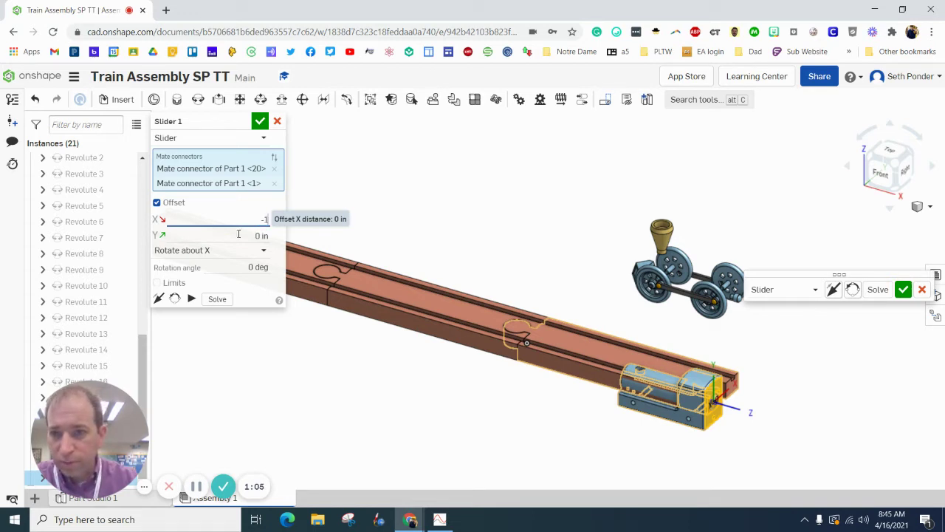
text(1)
key(Tab)
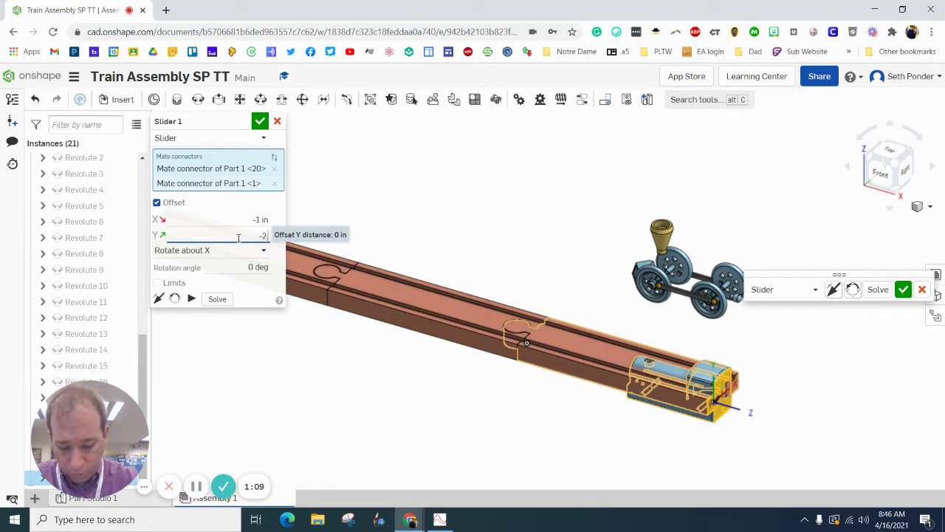
text(-2.294)
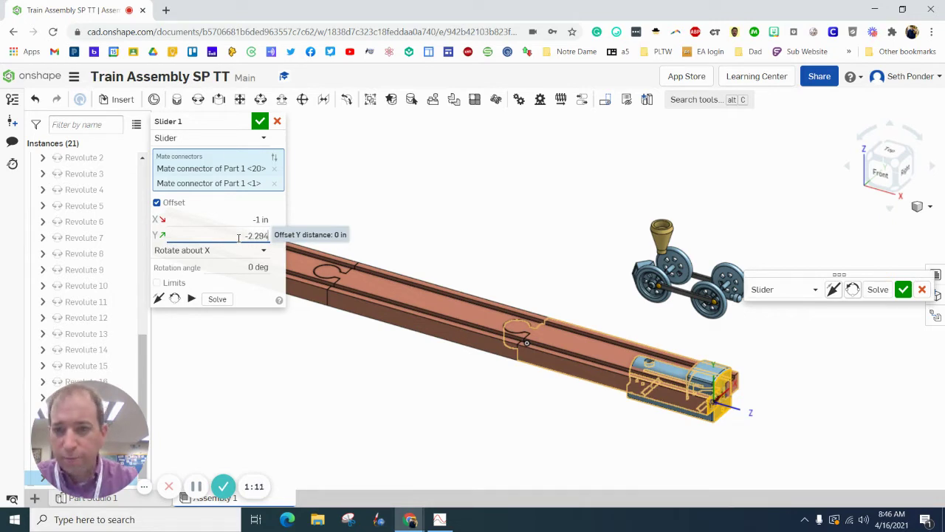
click(260, 121)
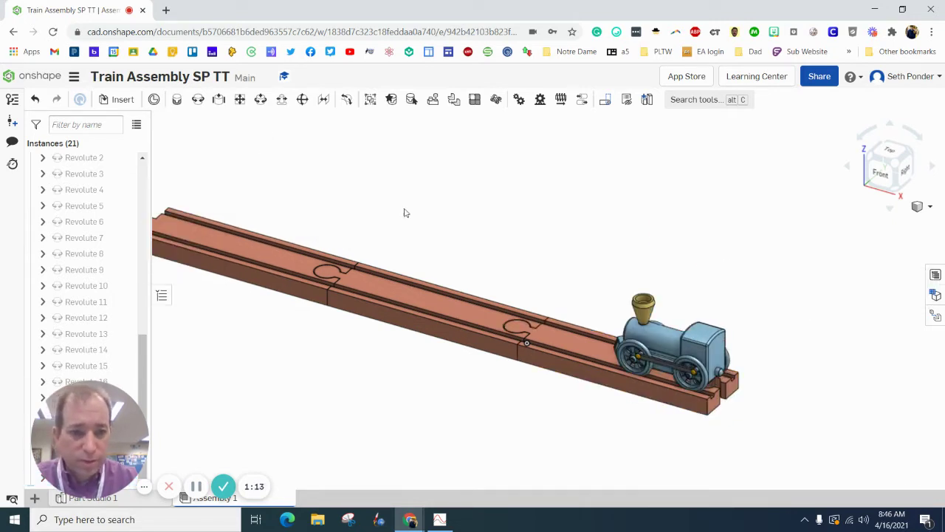
click(905, 170)
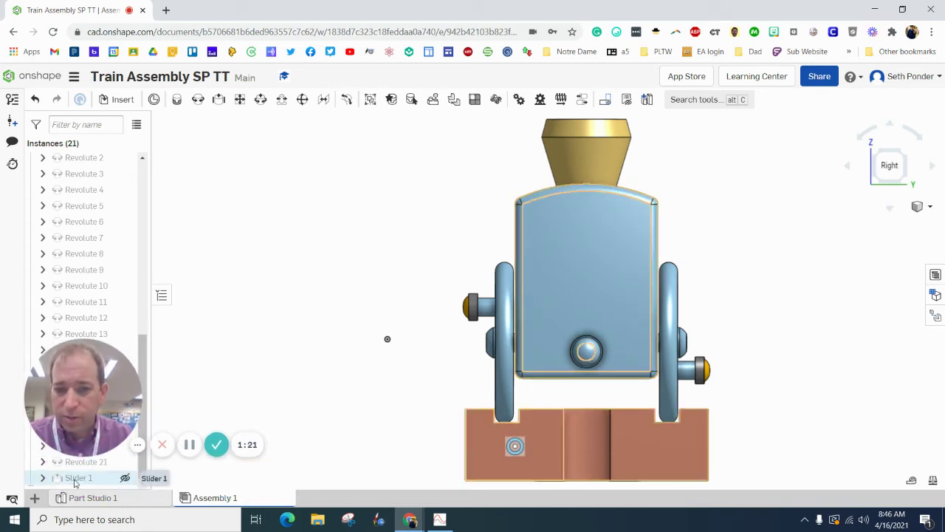
double_click(76, 478)
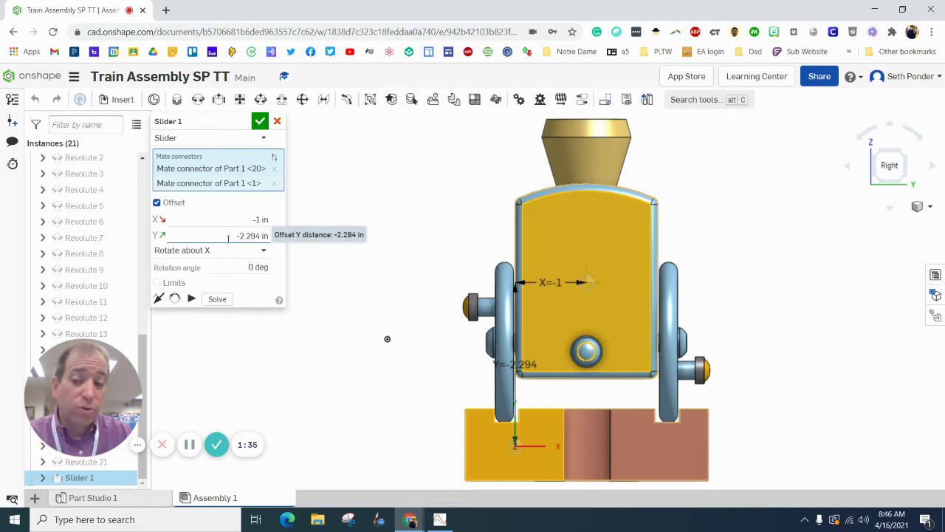
Close Slider 1, return to isometric view, and slide the locomotive left along the track.
click(261, 121)
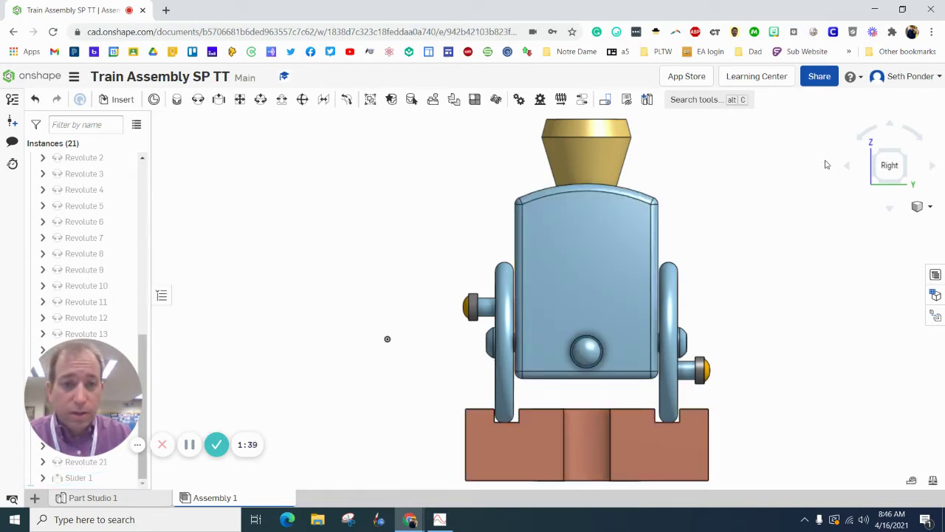
click(869, 166)
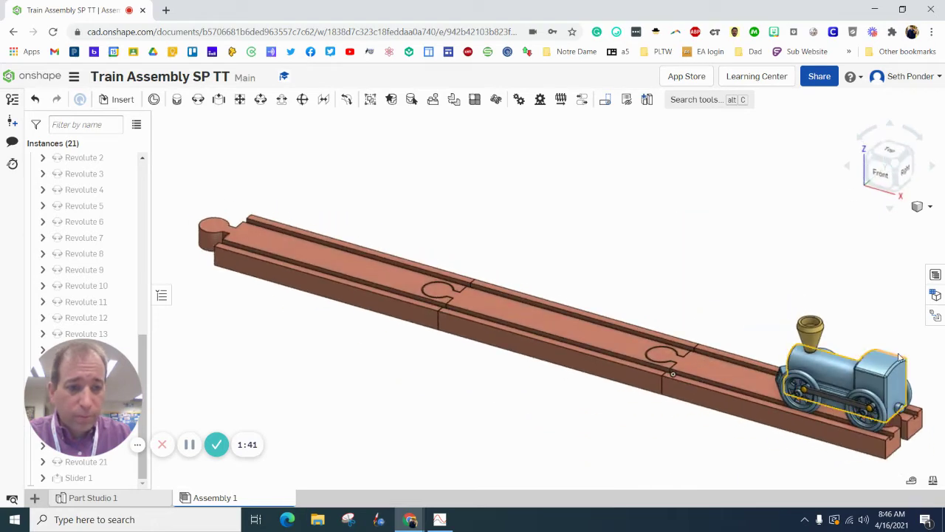
drag(895, 381, 820, 373)
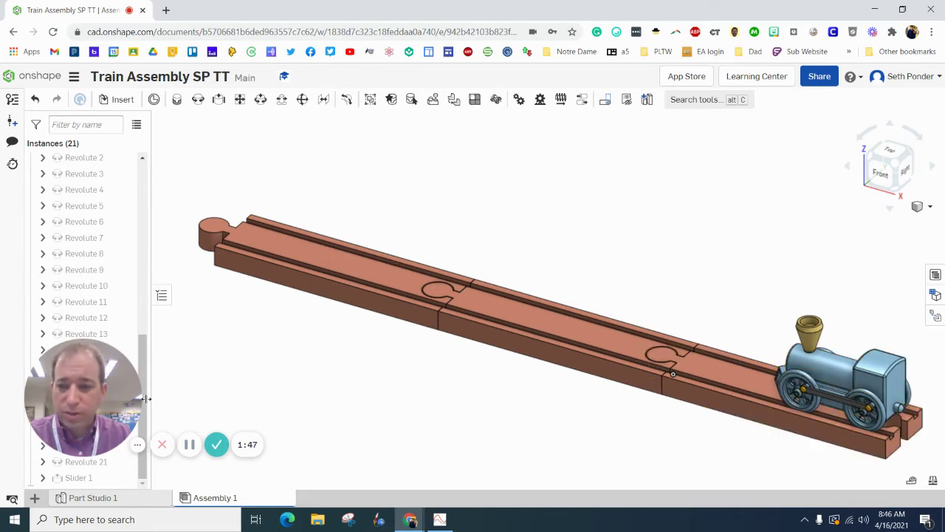
drag(119, 411, 121, 424)
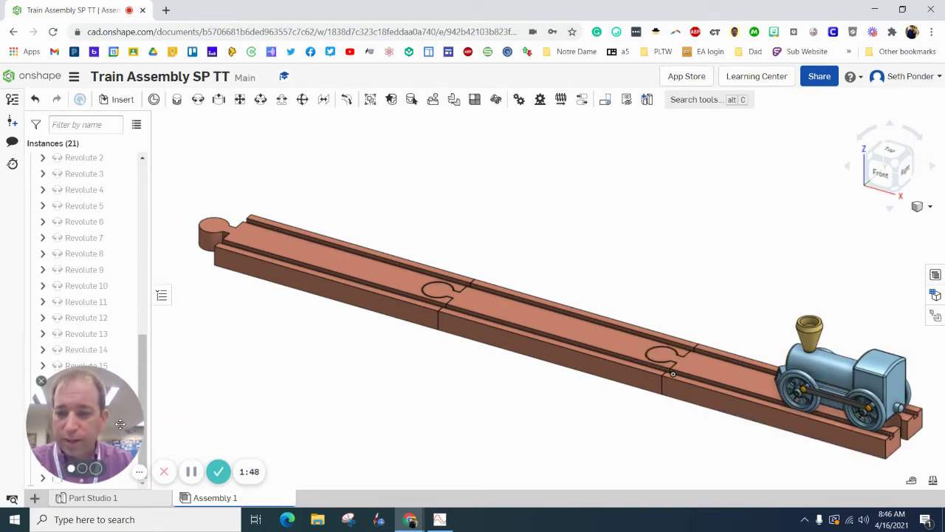
Add a rack and pinion relation linking Revolute 1 and Slider 1 at 7.07 in per revolution.
click(542, 103)
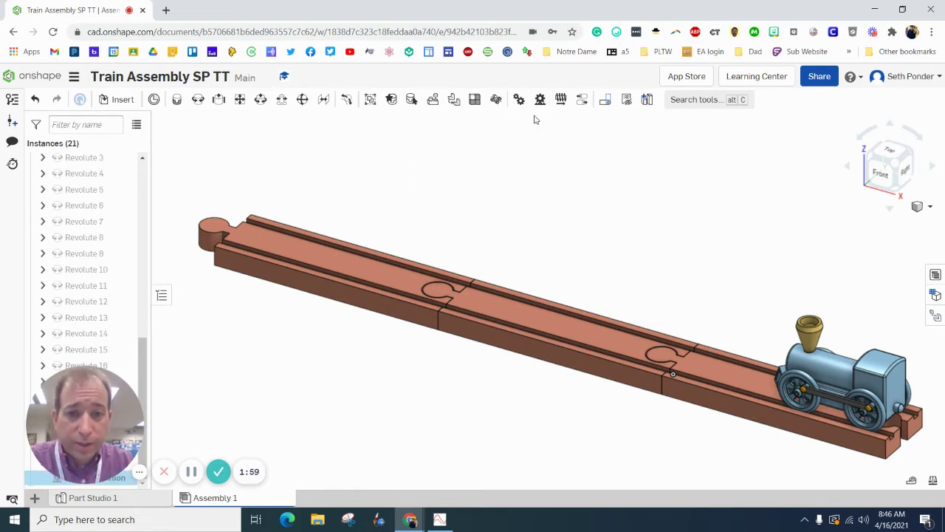
scroll(83, 206, up, 4)
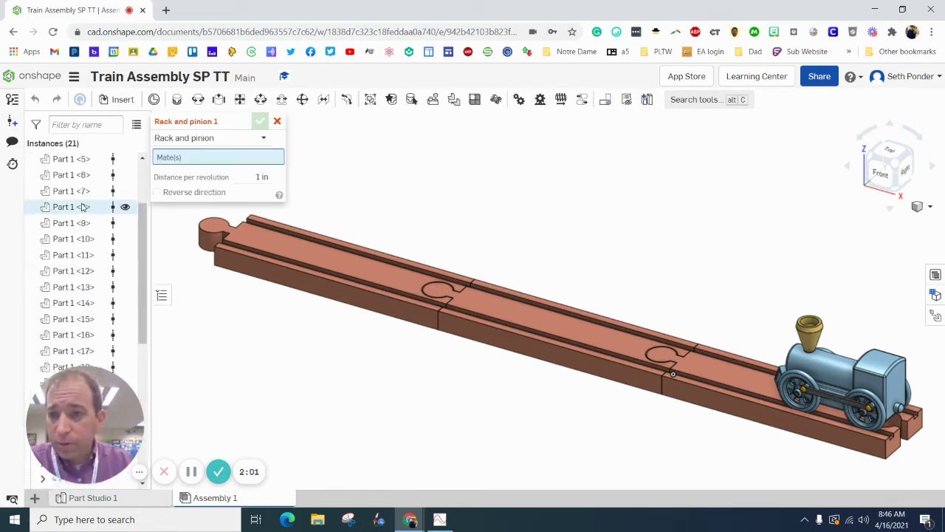
scroll(83, 205, down, 2)
scroll(83, 207, down, 2)
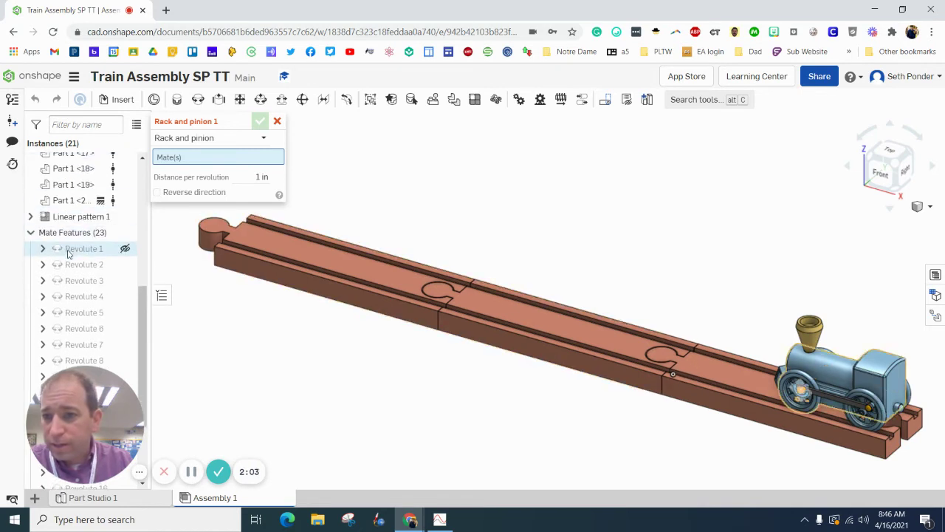
click(71, 251)
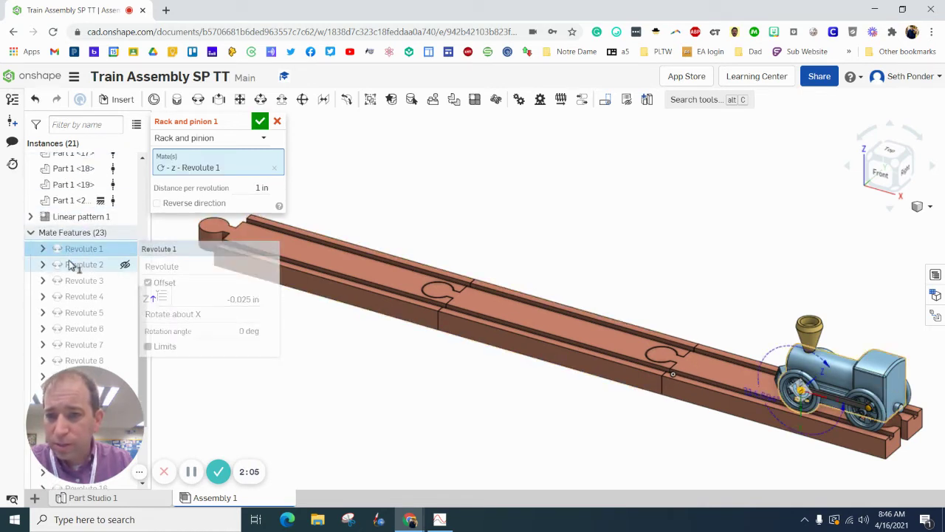
drag(92, 410, 75, 427)
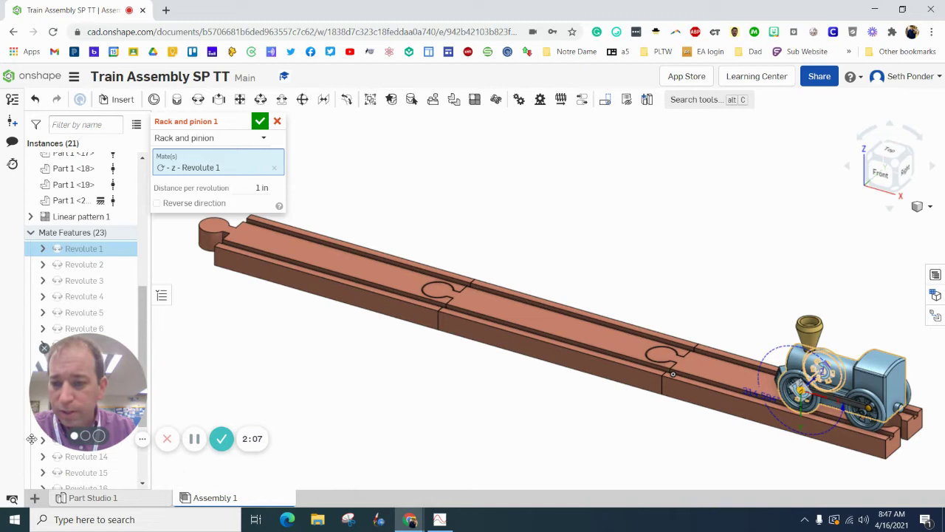
scroll(44, 462, down, 5)
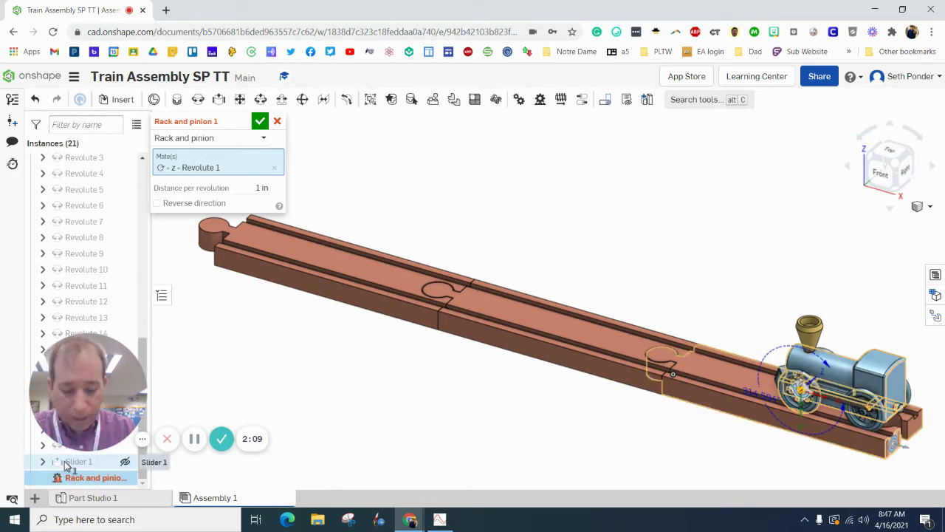
click(70, 461)
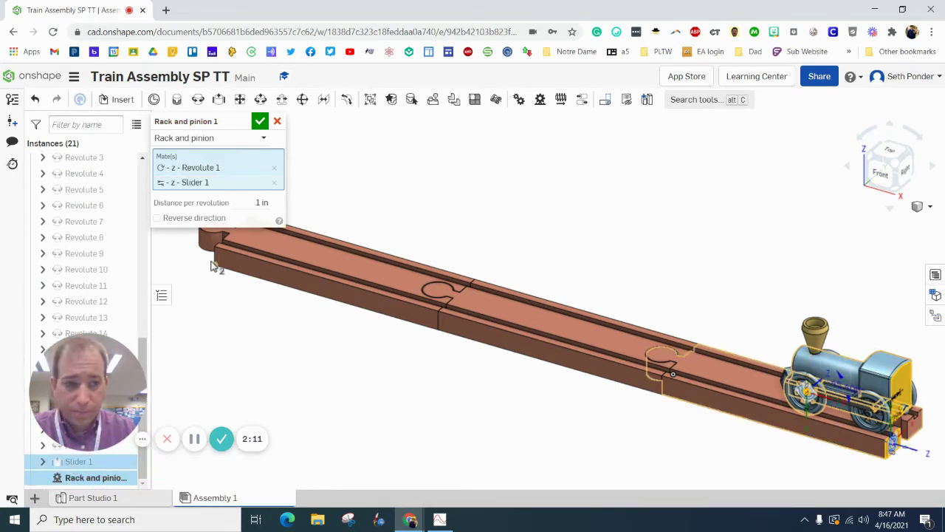
click(244, 201)
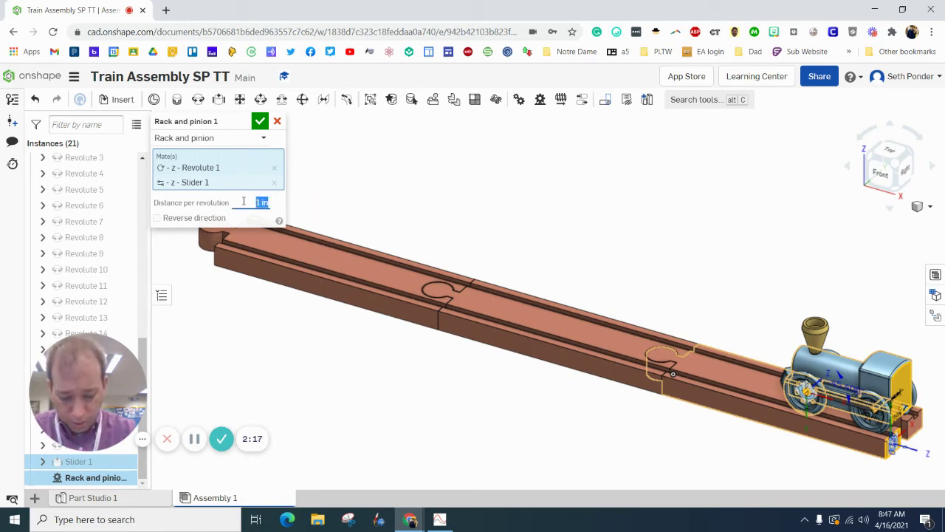
text(7.0)
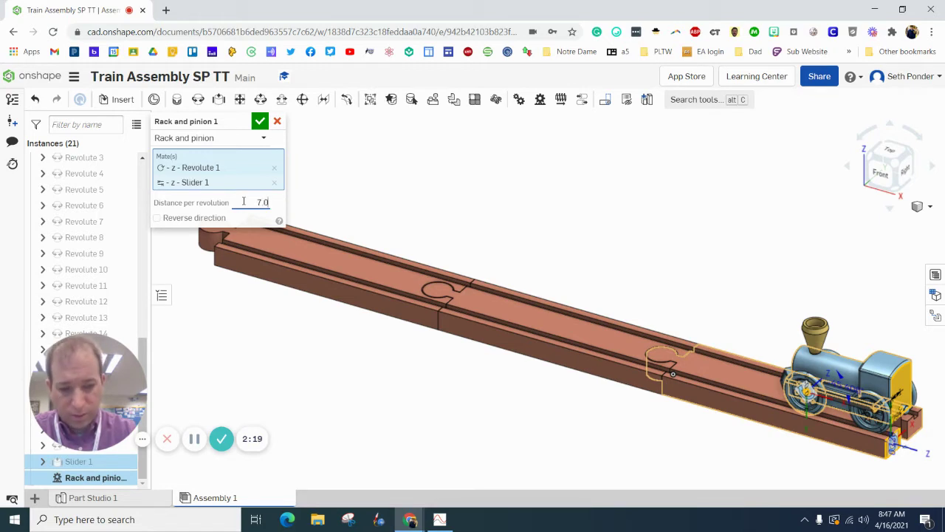
text(7)
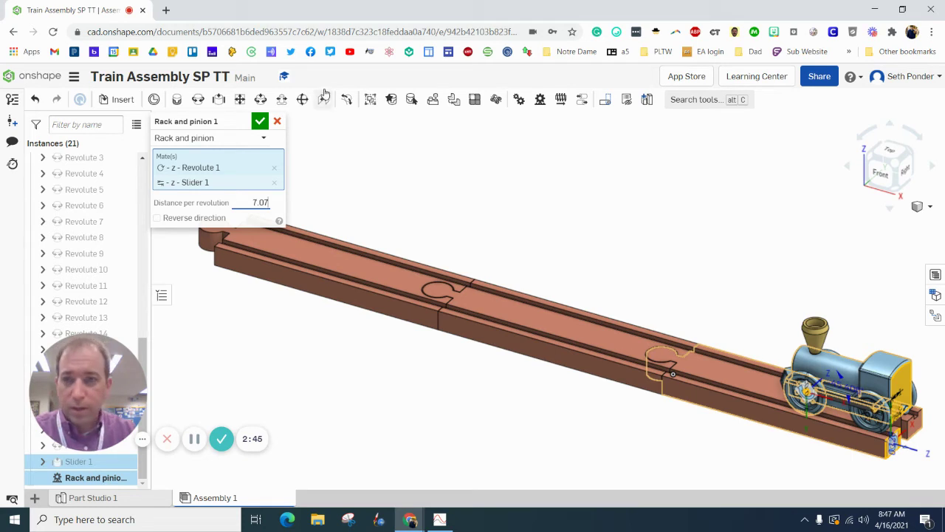
Accept the rack and pinion relation and set up an Animate on the Slider 1 mate.
click(260, 122)
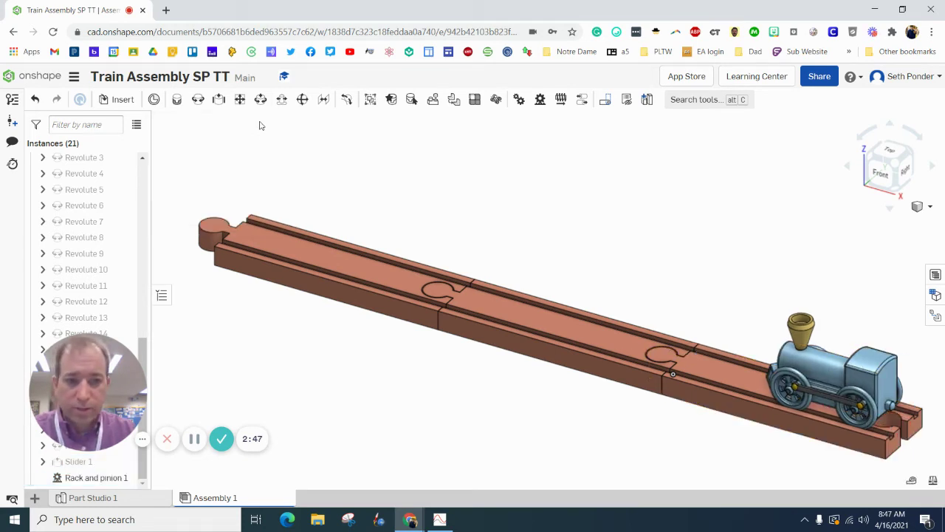
right_click(67, 464)
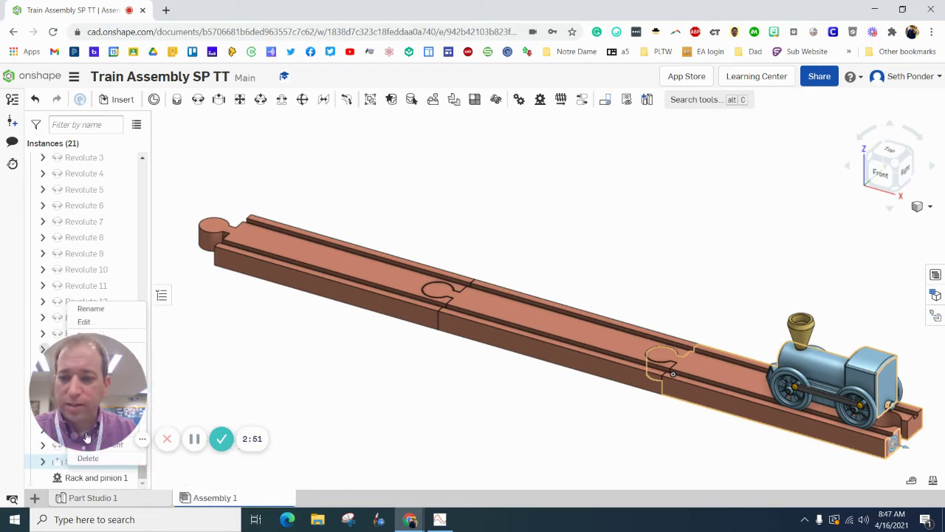
drag(65, 364, 221, 407)
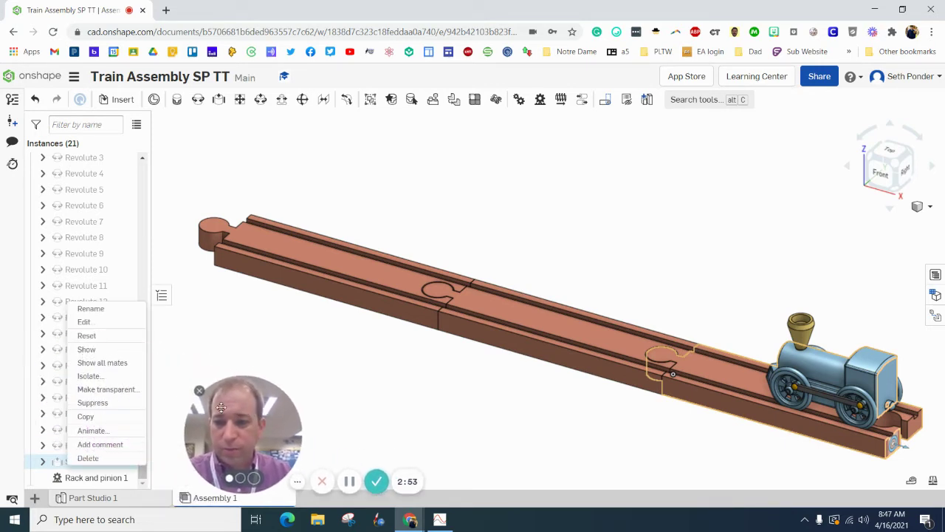
click(94, 431)
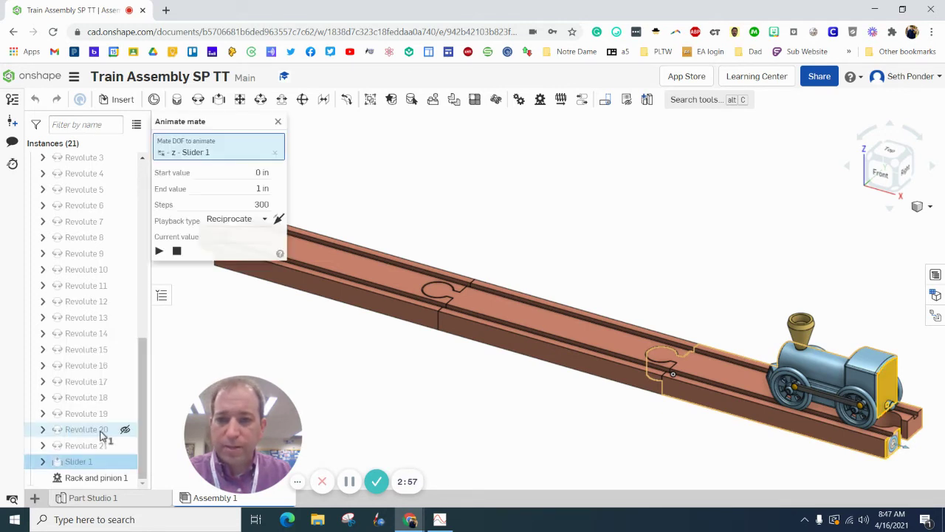
Set the Slider 1 animation end value and play it, moving the train along the track.
click(226, 185)
text(30)
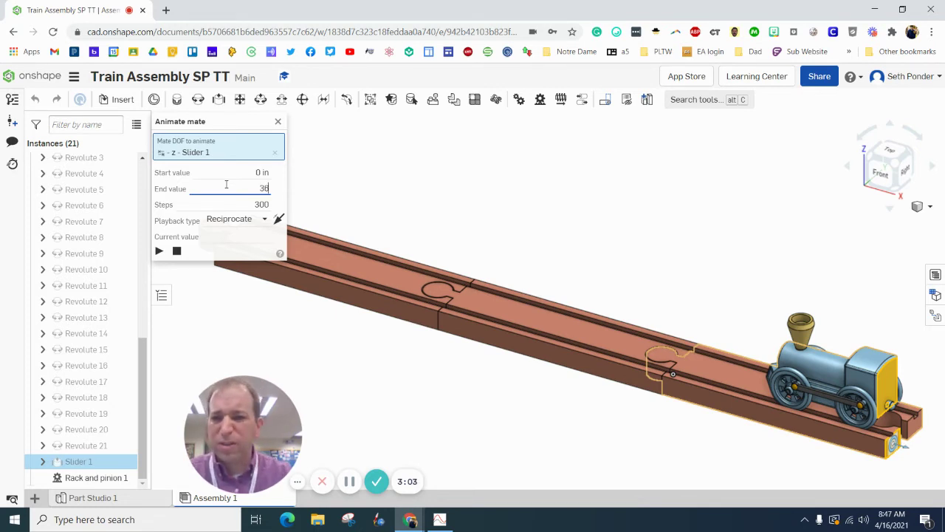
click(159, 250)
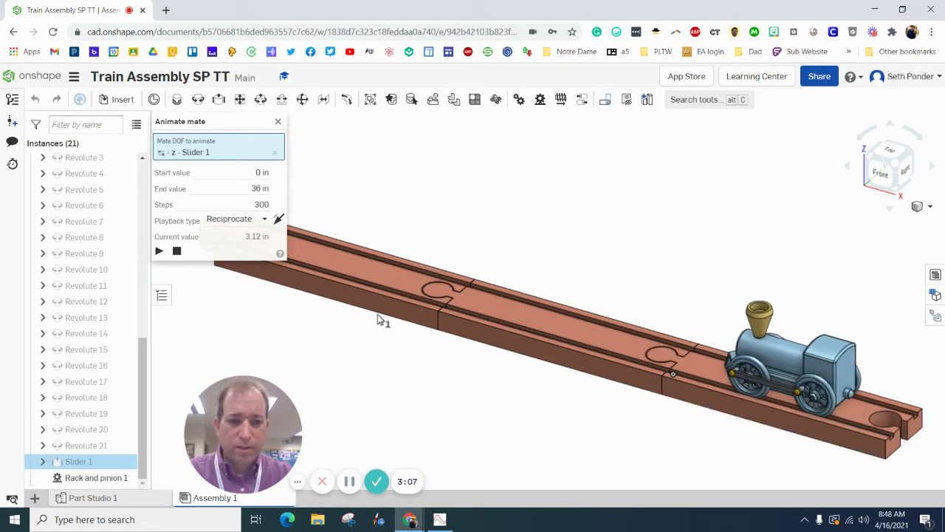
scroll(418, 352, up, 2)
scroll(424, 358, down, 4)
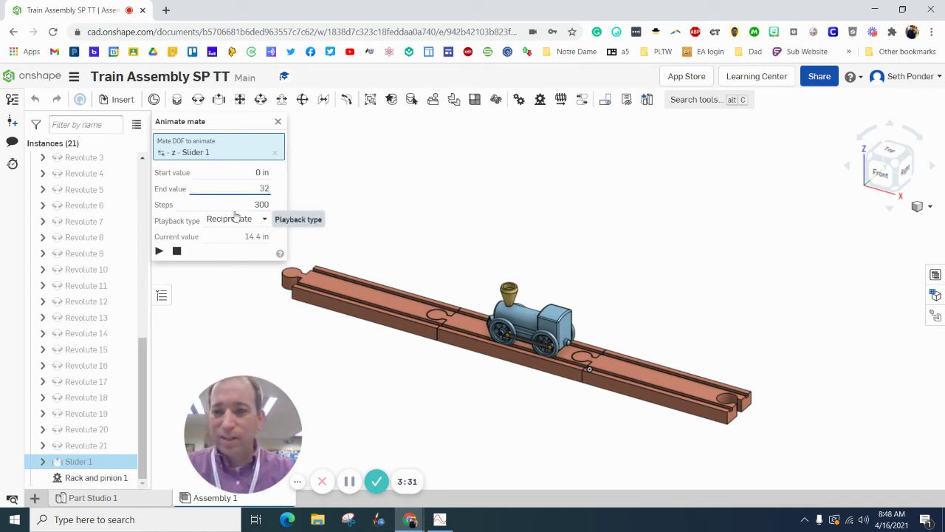
Replay the 32 in animation, viewing the rolling train from several angles before returning to isometric.
click(176, 251)
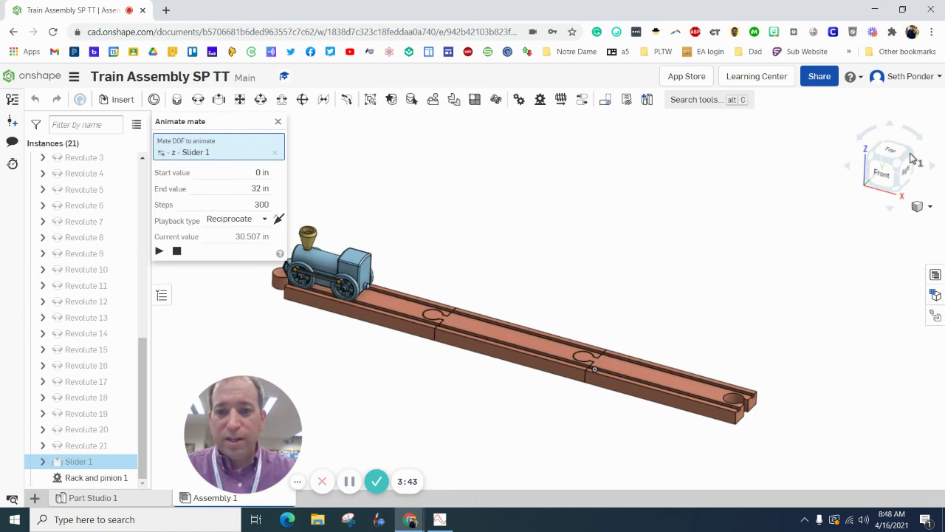
click(913, 159)
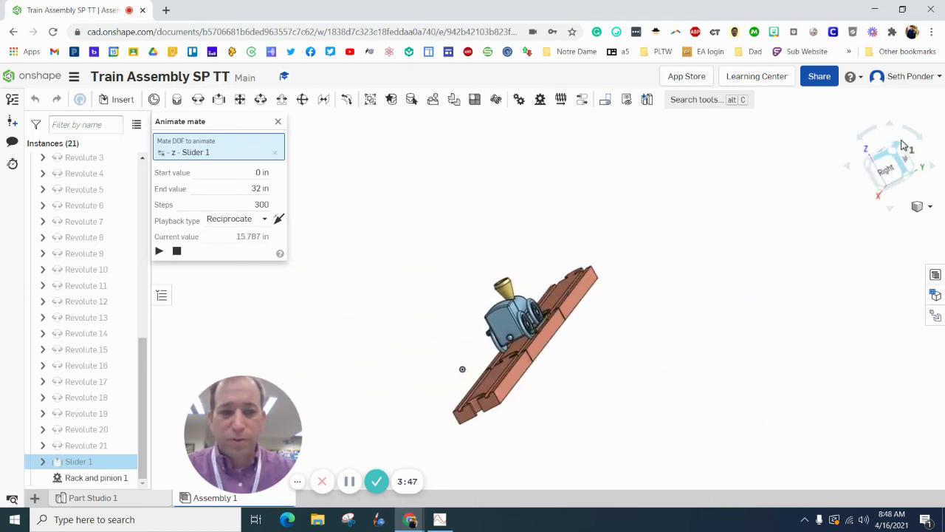
click(867, 168)
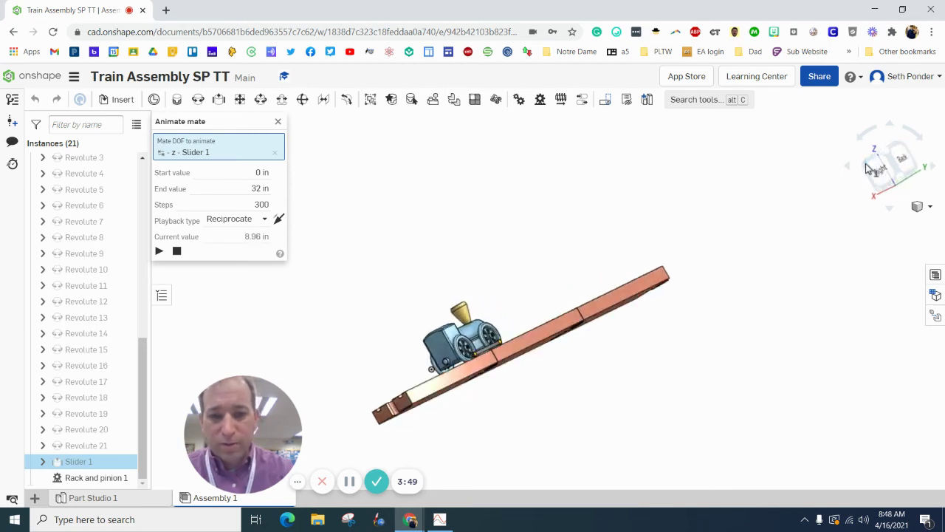
click(869, 170)
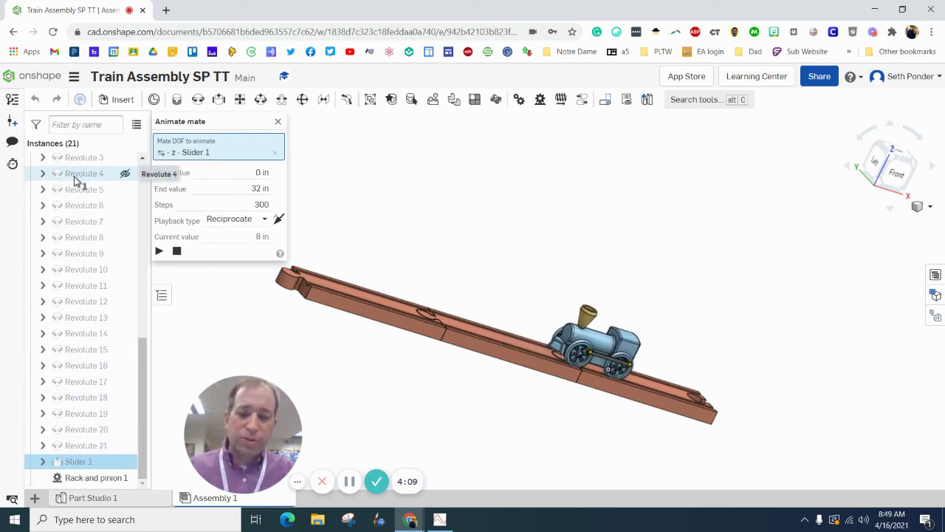
mouse_move(77, 181)
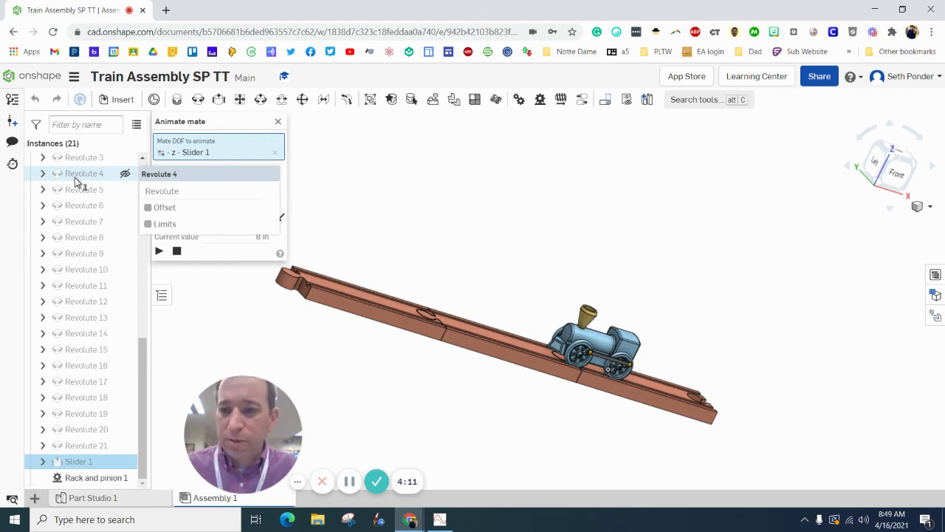
click(892, 161)
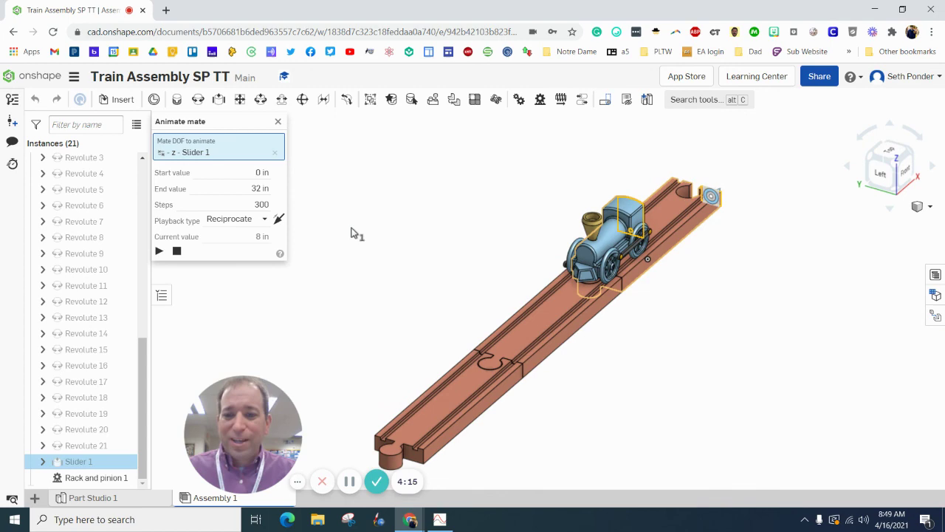